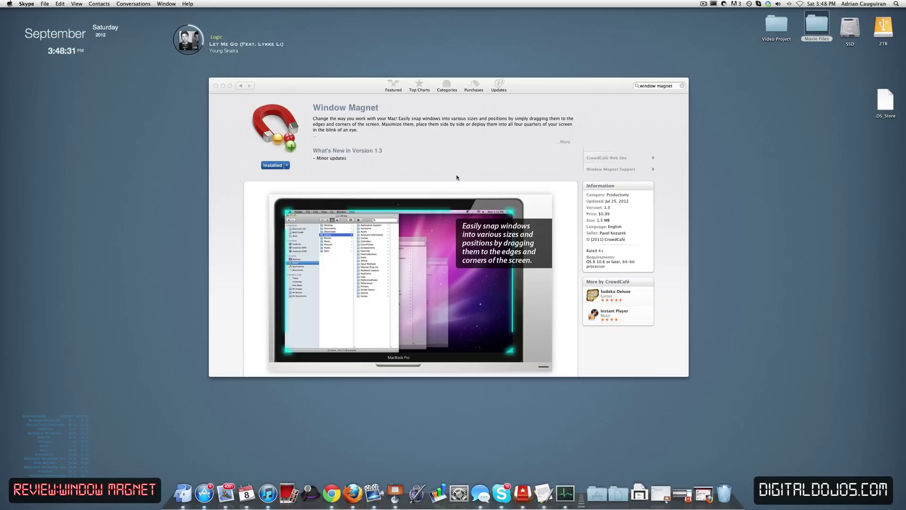
# Browse Window Magnet's second, third and fourth screenshots, then minimize the App Store window
pyautogui.scroll(-5, 401, 296)
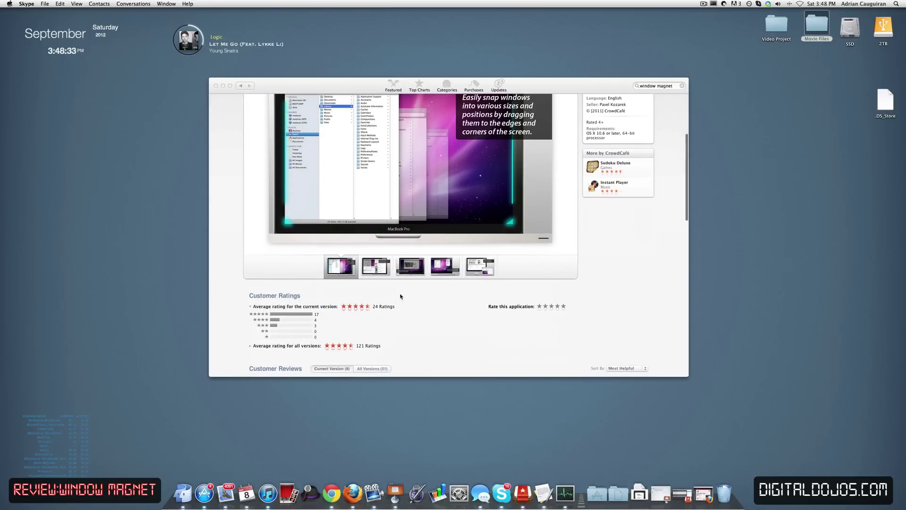
pyautogui.click(376, 267)
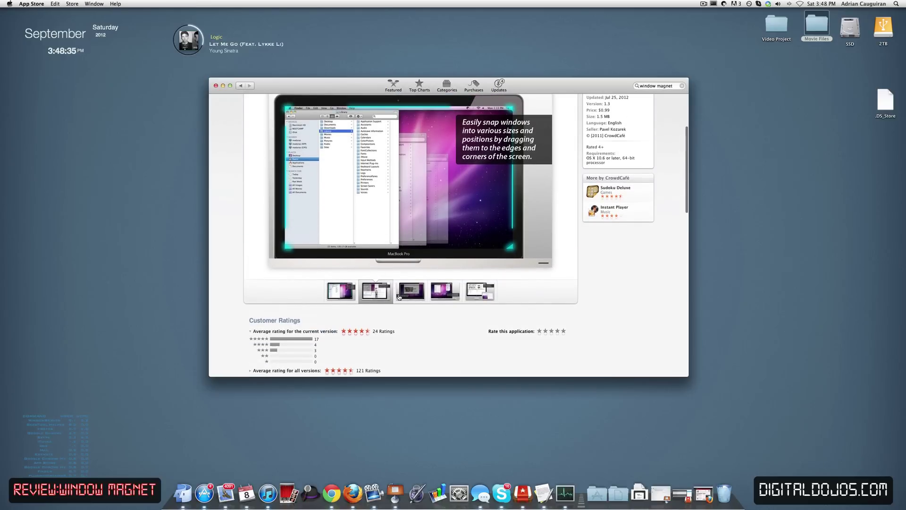
pyautogui.click(399, 297)
pyautogui.click(438, 298)
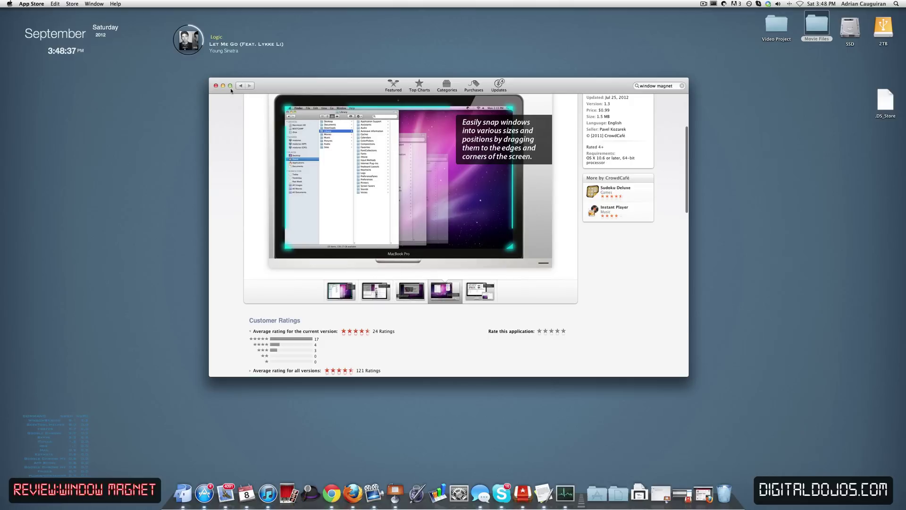
pyautogui.scroll(2, 264, 112)
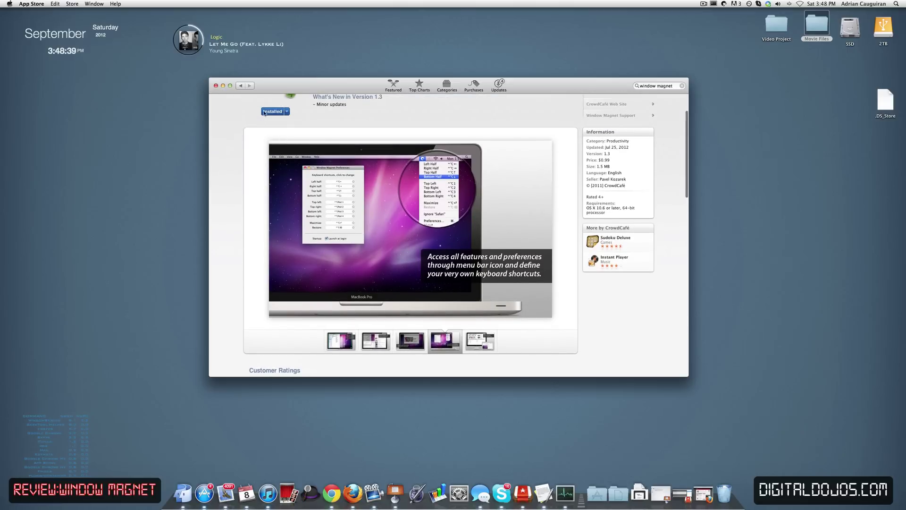
pyautogui.click(223, 86)
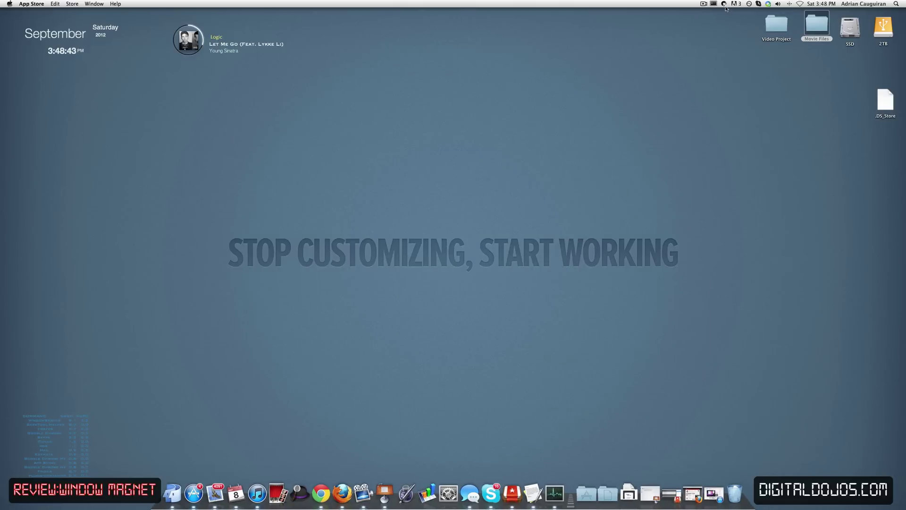
# From the Window Magnet menu-bar menu, choose Preferences… to show its default keyboard shortcuts
pyautogui.click(725, 5)
pyautogui.click(726, 7)
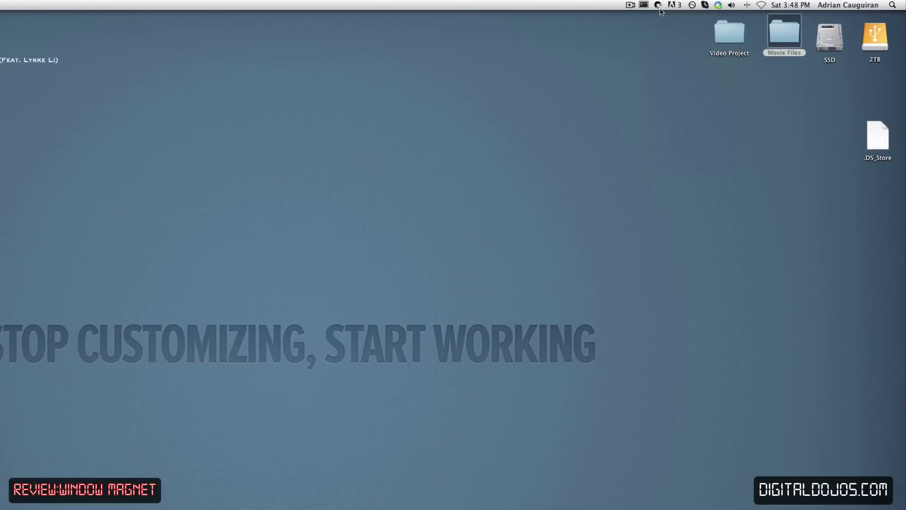
pyautogui.click(658, 6)
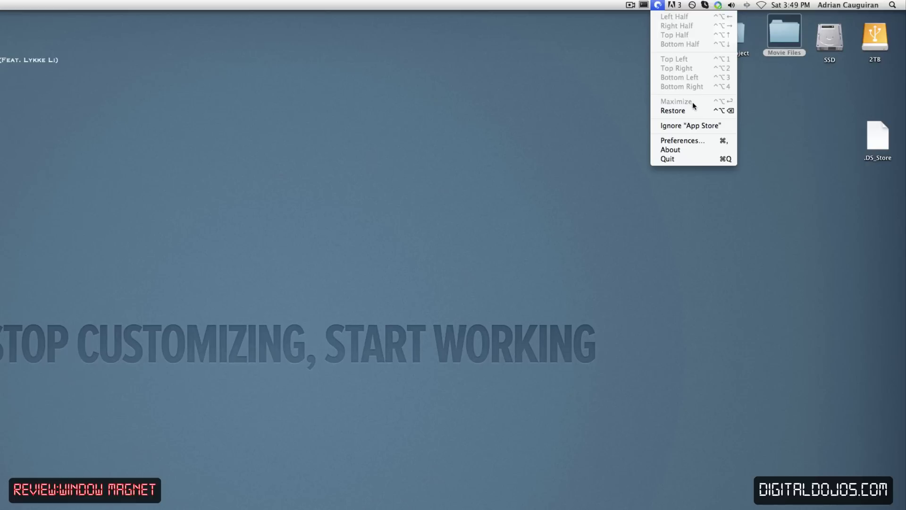
pyautogui.click(682, 144)
# Drag the Preferences window down and to the left
pyautogui.moveTo(362, 91); pyautogui.dragTo(286, 176)
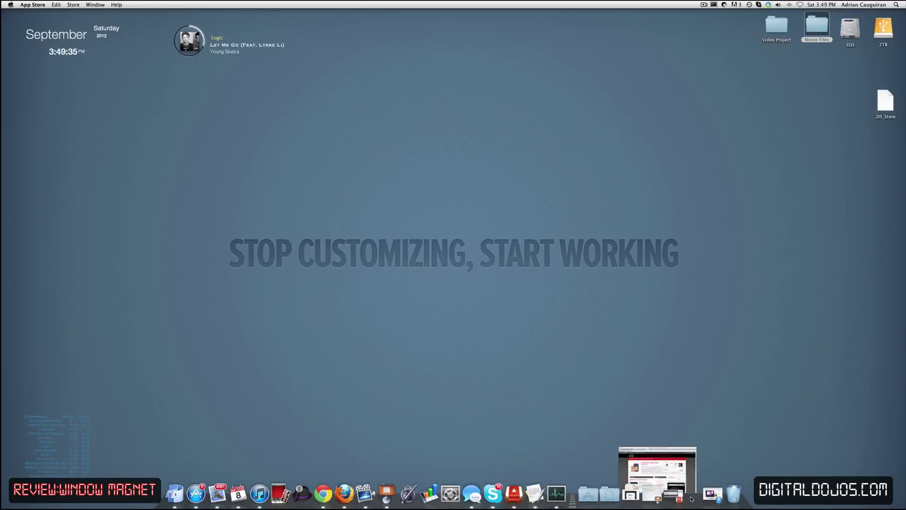
# Move the Firefox window up toward centre and return to the Digital Dojos tab
pyautogui.moveTo(513, 221); pyautogui.dragTo(508, 96)
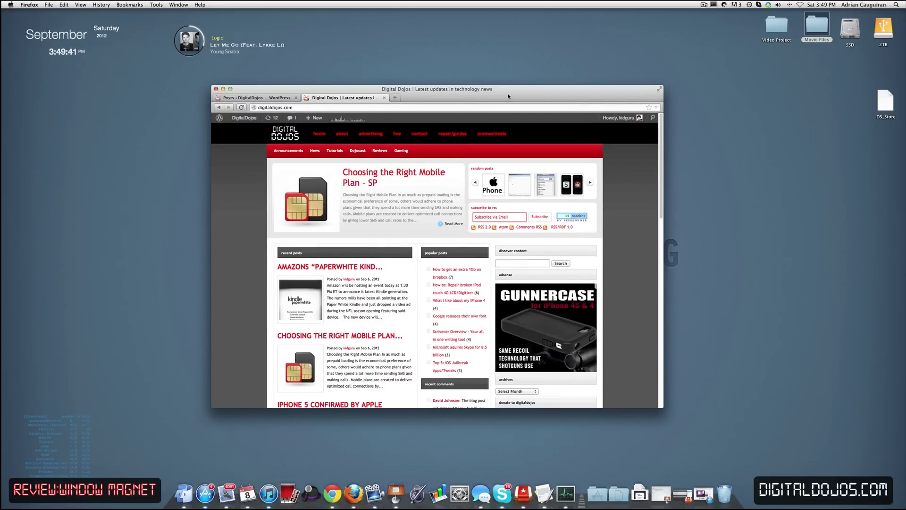
pyautogui.hotkey('ctrl', 'shift', 'Tab')
pyautogui.moveTo(508, 97); pyautogui.dragTo(509, 92)
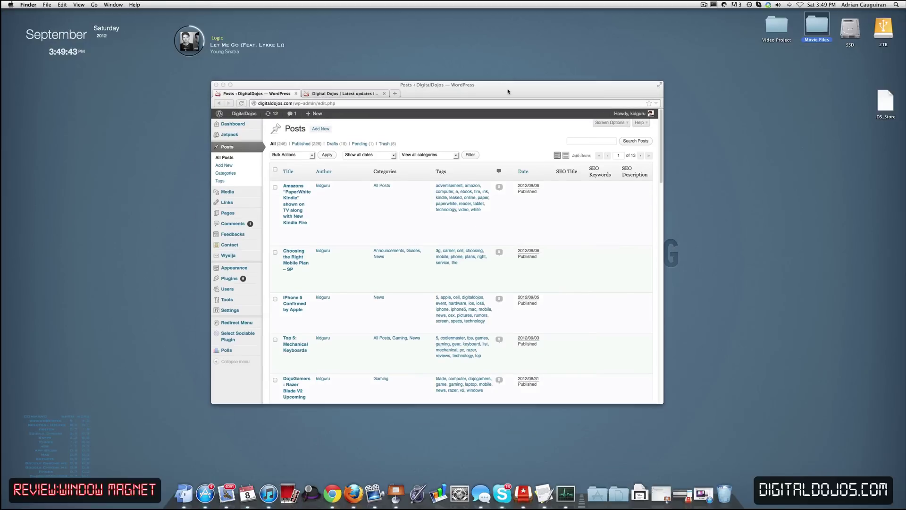
pyautogui.hotkey('ctrl', 'Tab')
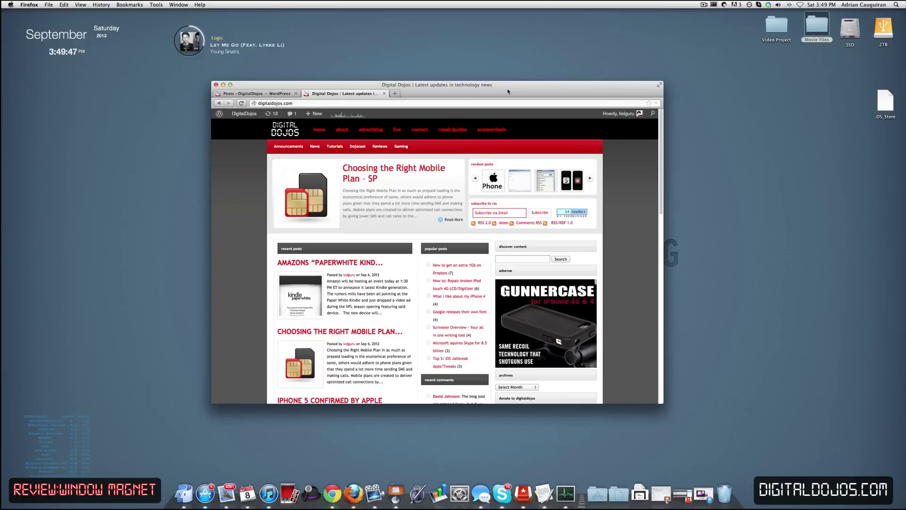
# Snap Firefox to the left, right, bottom and top halves, then restore its floating size
pyautogui.hotkey('ctrl', 'alt', 'Left')
pyautogui.hotkey('ctrl', 'alt', 'Right')
pyautogui.hotkey('ctrl', 'alt', 'Down')
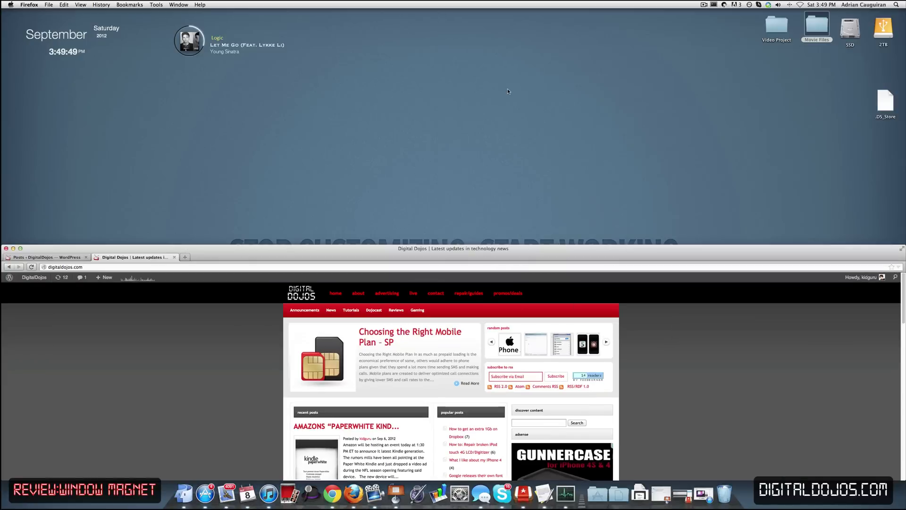
pyautogui.hotkey('ctrl', 'alt', 'Up')
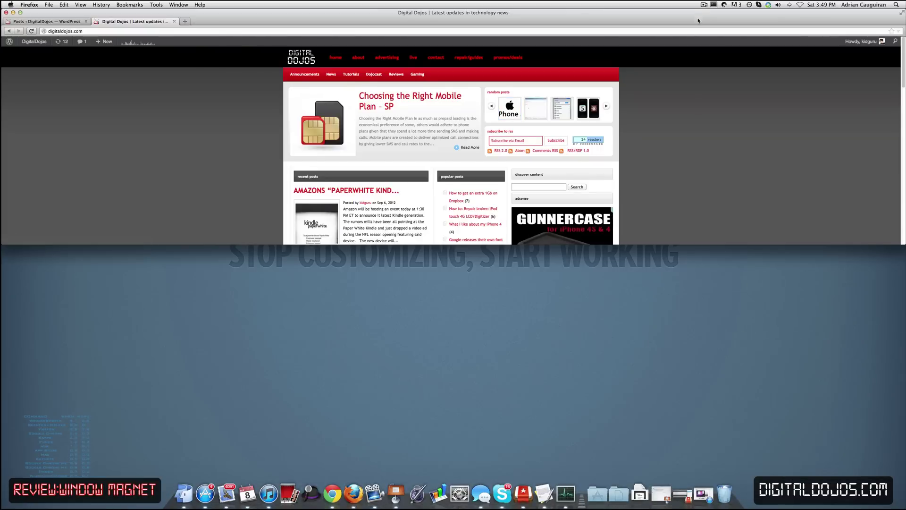
pyautogui.hotkey('ctrl', 'alt', 'BackSpace')
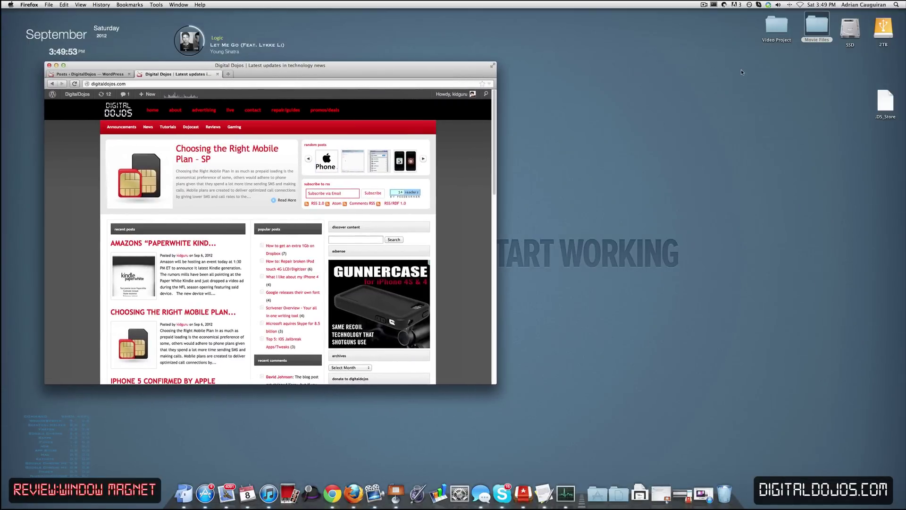
# Cycle Firefox through right, left, right and top halves, finishing on the bottom half
pyautogui.hotkey('ctrl', 'alt', 'Right')
pyautogui.hotkey('ctrl', 'alt', 'Left')
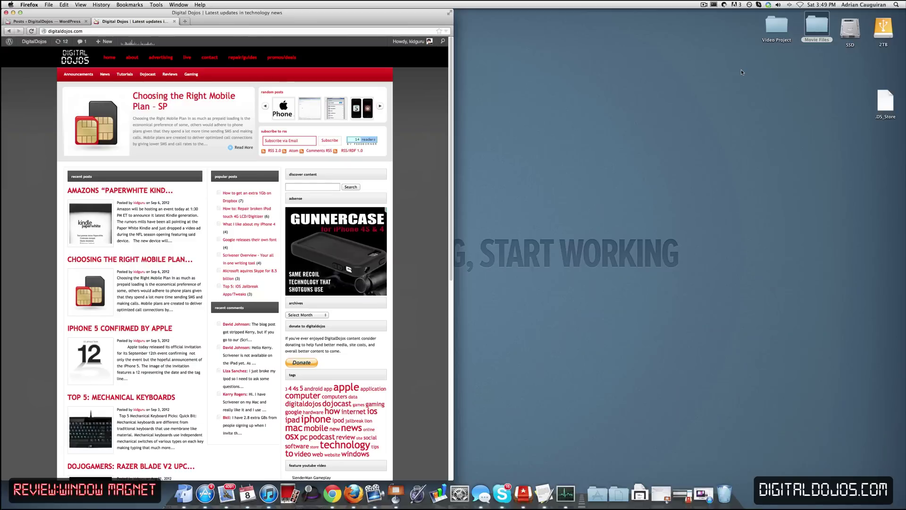
pyautogui.hotkey('ctrl', 'alt', 'Right')
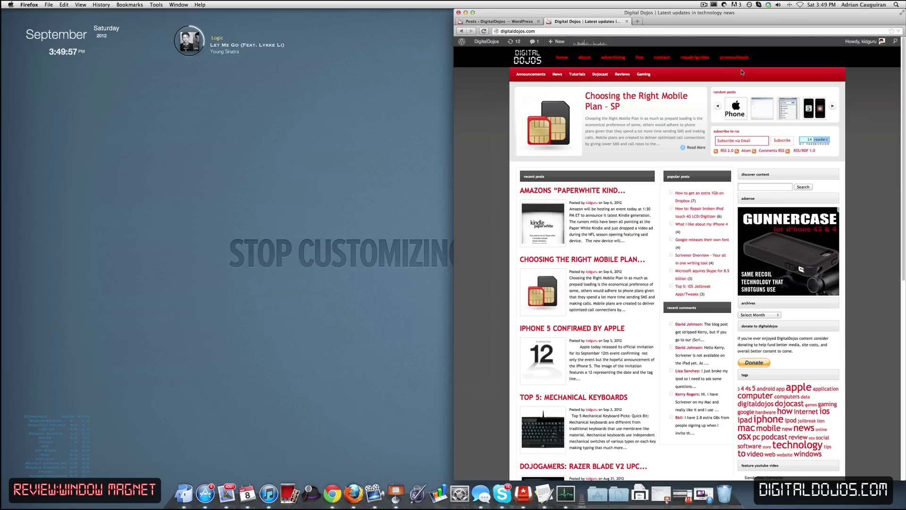
pyautogui.hotkey('ctrl', 'alt', 'Up')
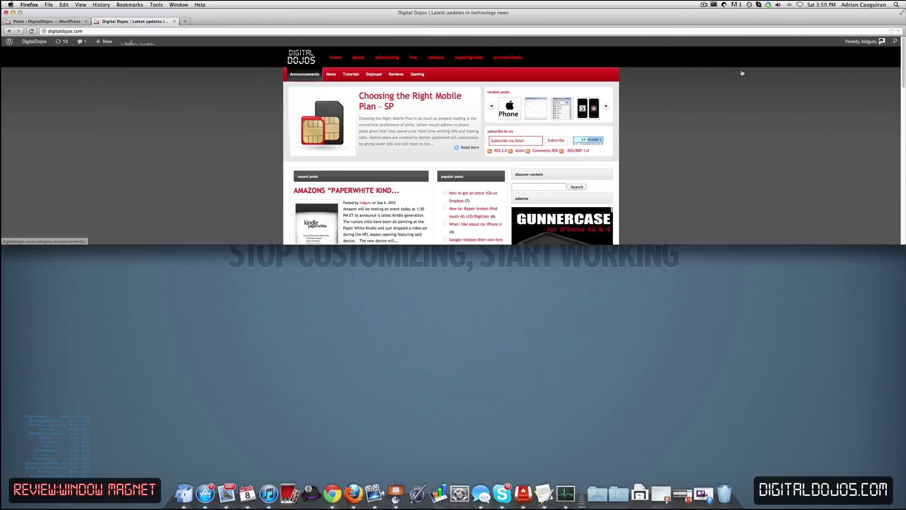
pyautogui.hotkey('ctrl', 'alt', 'Down')
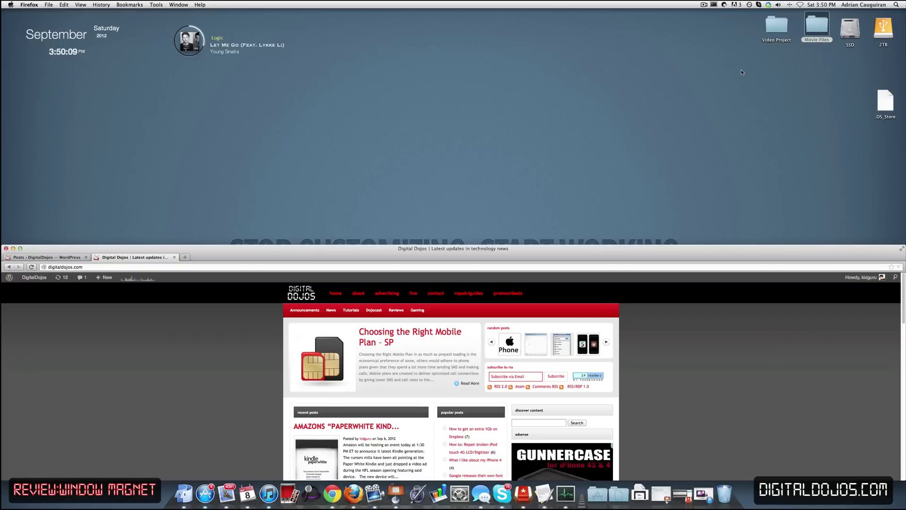
# Snap Firefox to the left half, then open iCal and snap it to the right half
pyautogui.moveTo(628, 248); pyautogui.dragTo(613, 189)
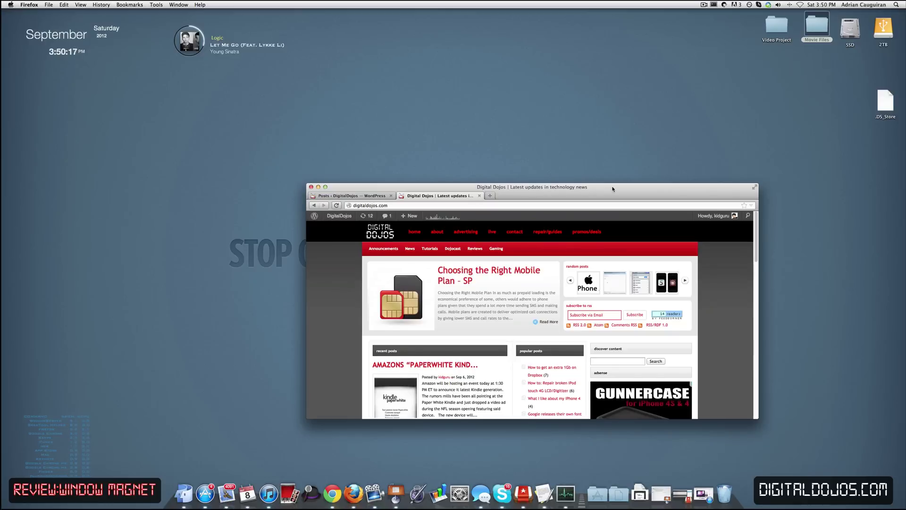
pyautogui.hotkey('ctrl', 'alt', 'Left')
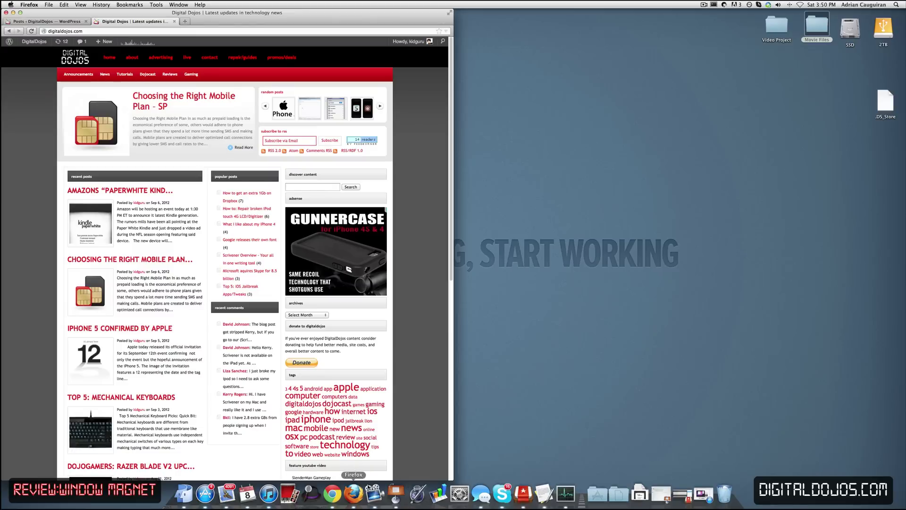
pyautogui.click(248, 494)
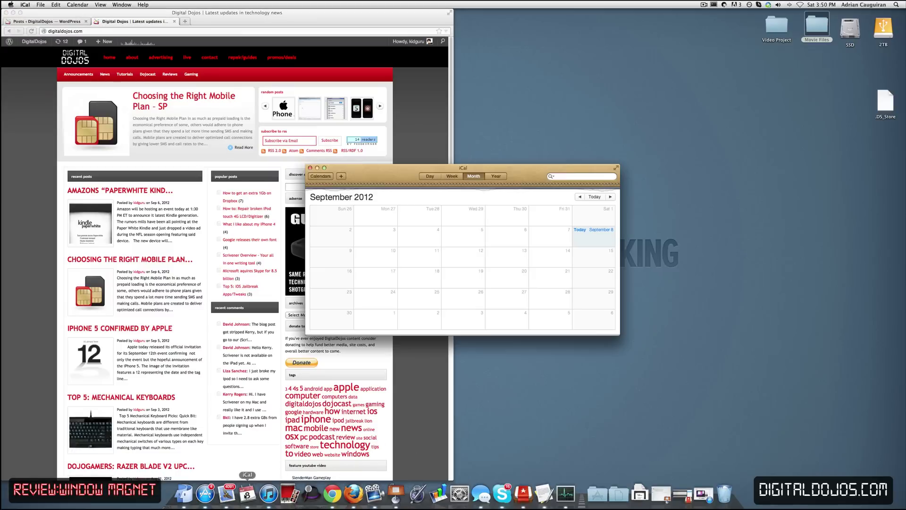
pyautogui.hotkey('ctrl', 'alt', 'Right')
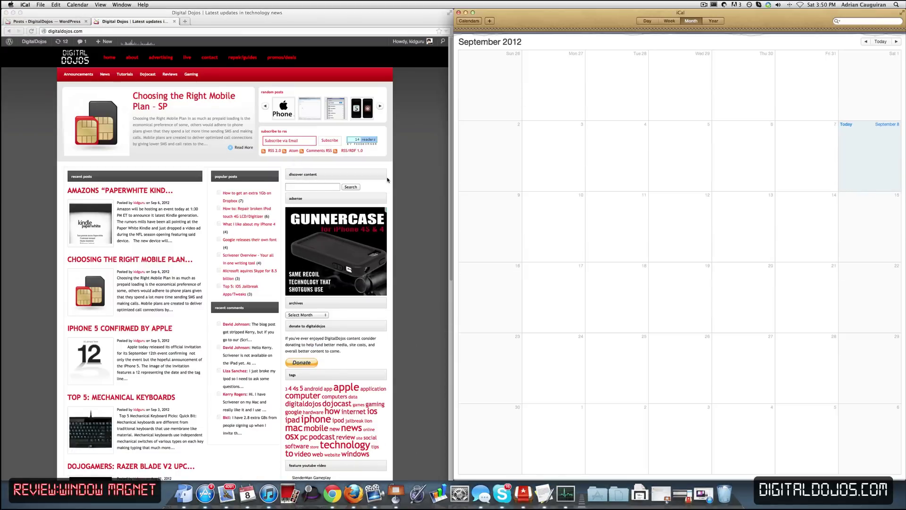
pyautogui.hotkey('ctrl', 'alt', 'Return')
pyautogui.hotkey('ctrl', 'alt', 'Right')
# Close iCal, drag-snap Firefox to the right half and full screen, then drag it free
pyautogui.click(459, 13)
pyautogui.moveTo(377, 13); pyautogui.dragTo(905, 123)
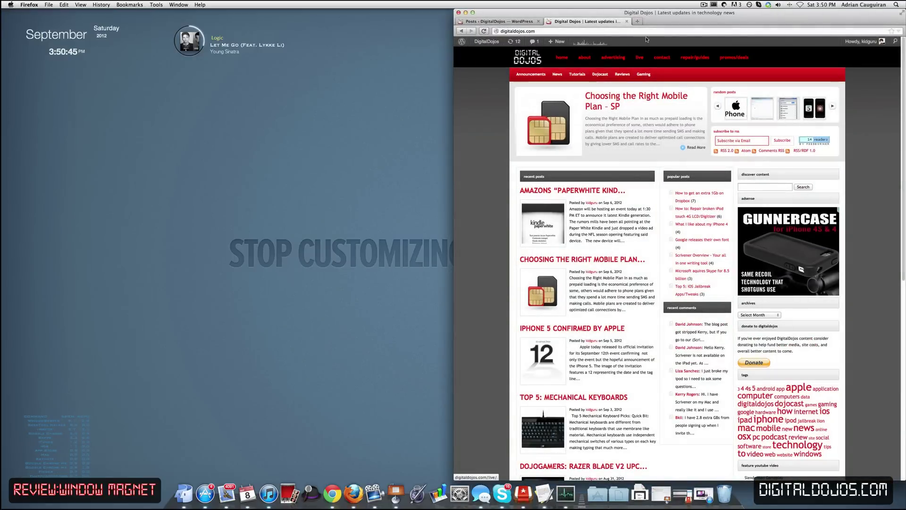
pyautogui.moveTo(670, 12); pyautogui.dragTo(394, 3)
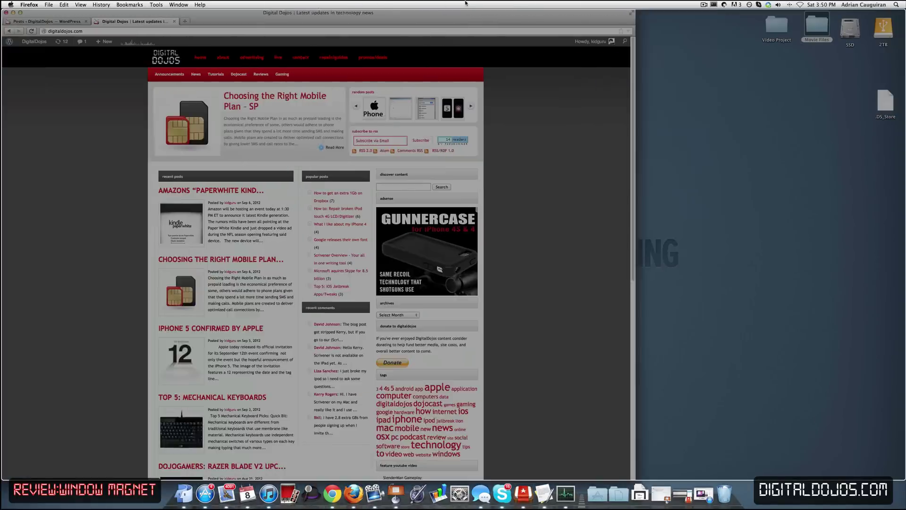
pyautogui.moveTo(480, 22); pyautogui.dragTo(486, 96)
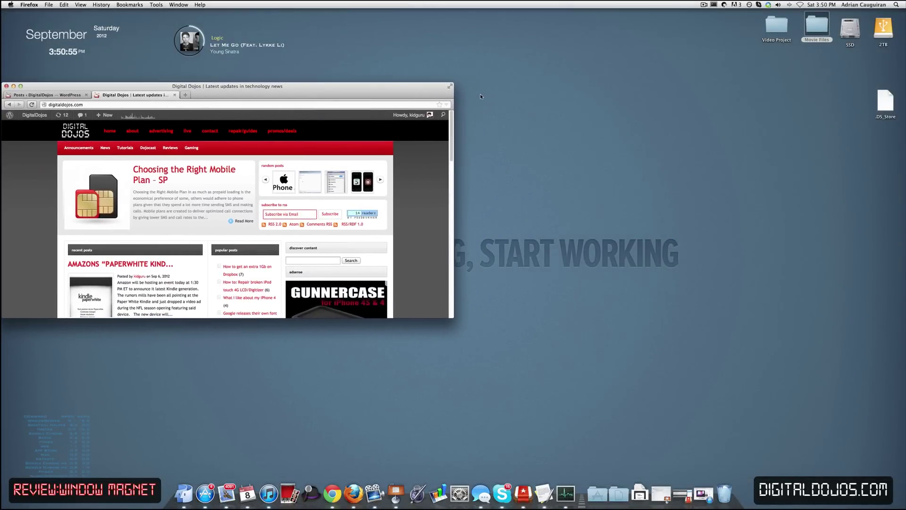
pyautogui.moveTo(480, 93); pyautogui.dragTo(678, 128)
# Bring Firefox back to screen centre as the active window and scroll the Digital Dojos page
pyautogui.click(601, 112)
pyautogui.press('super+Tab')
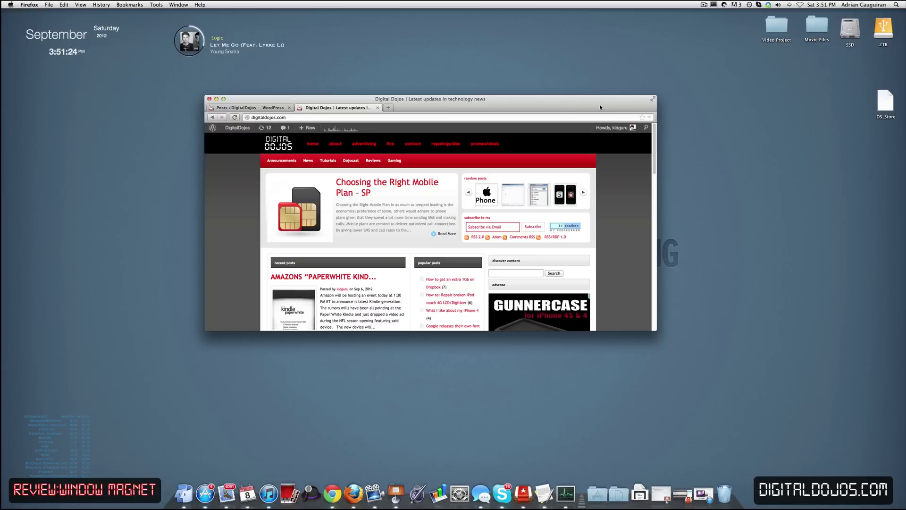
pyautogui.scroll(-5, 614, 173)
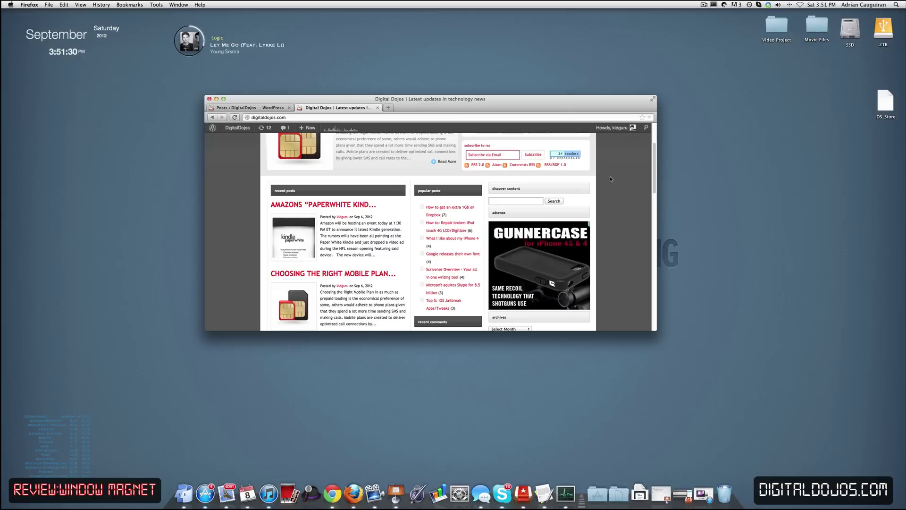
pyautogui.scroll(-4, 615, 171)
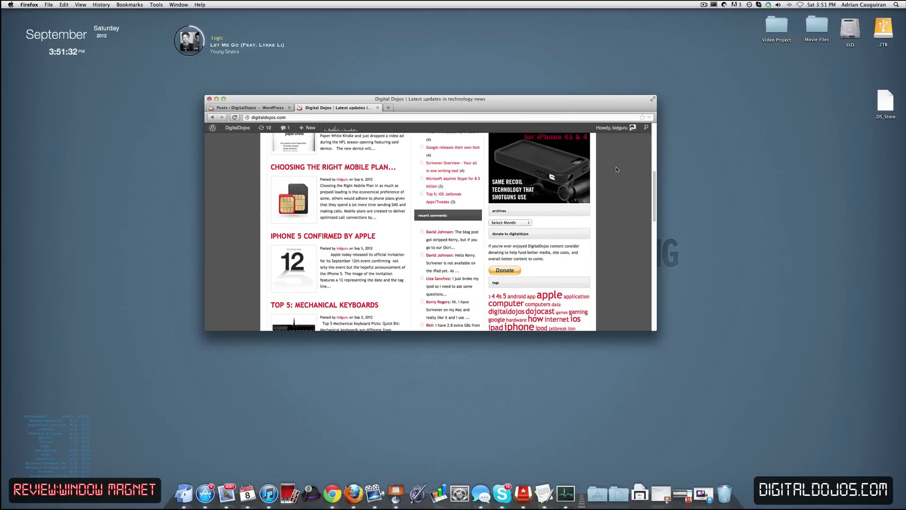
pyautogui.scroll(10, 616, 169)
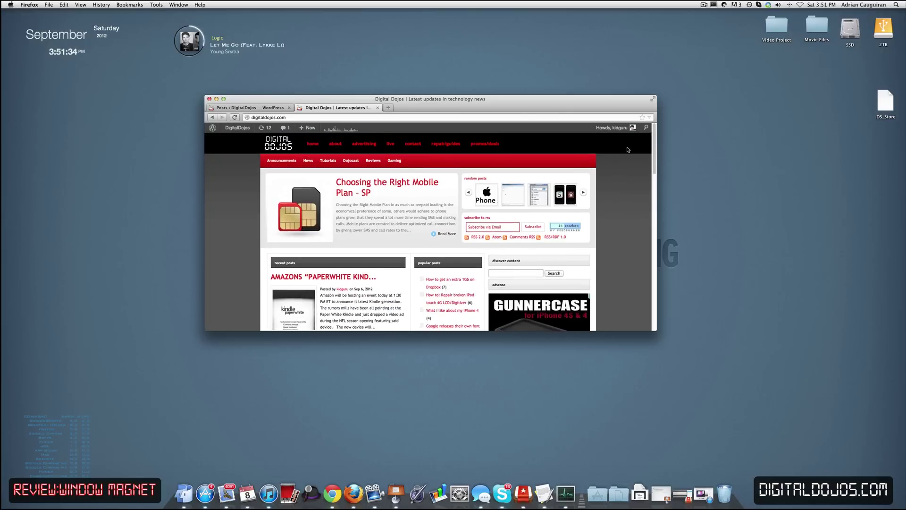